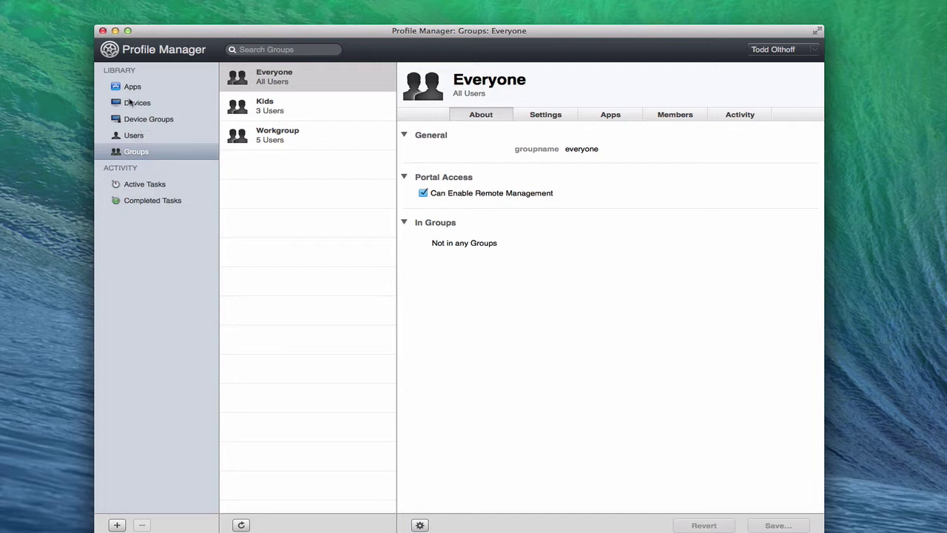
Read the Devices help on enrolling devices, then minimize the Profile Manager window
{"action": "left_click", "coordinate": [131, 105]}
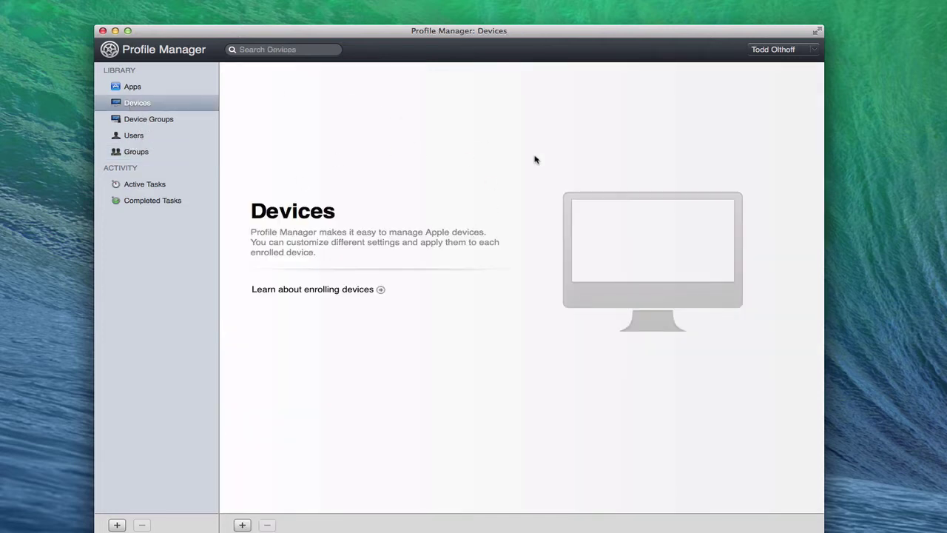
{"action": "left_click", "coordinate": [380, 290]}
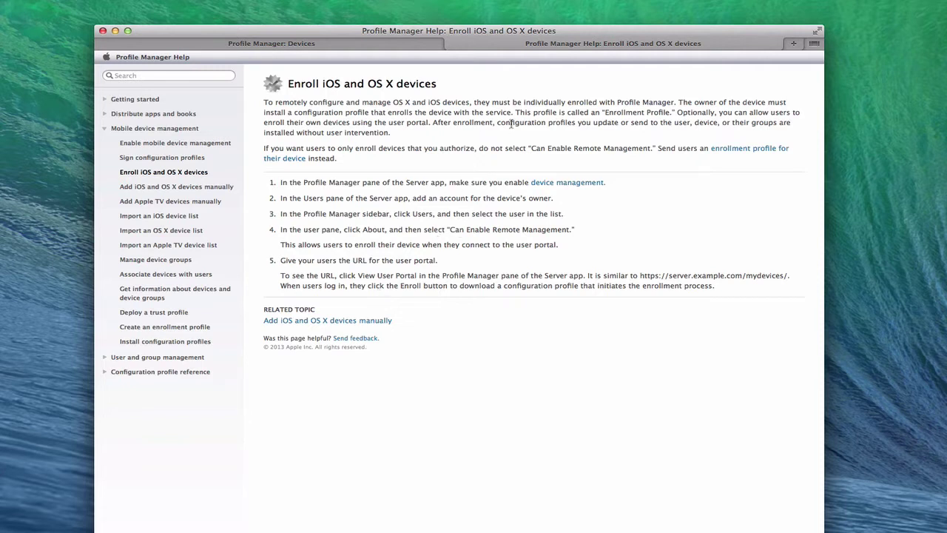
{"action": "left_click", "coordinate": [451, 44]}
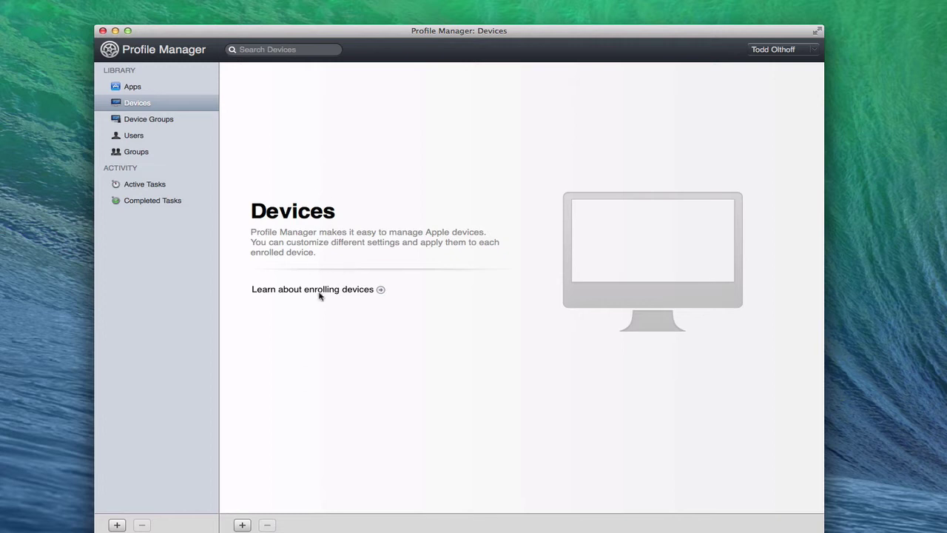
{"action": "left_click", "coordinate": [115, 31]}
Bring the Server app window to the front
{"action": "left_click", "coordinate": [510, 100]}
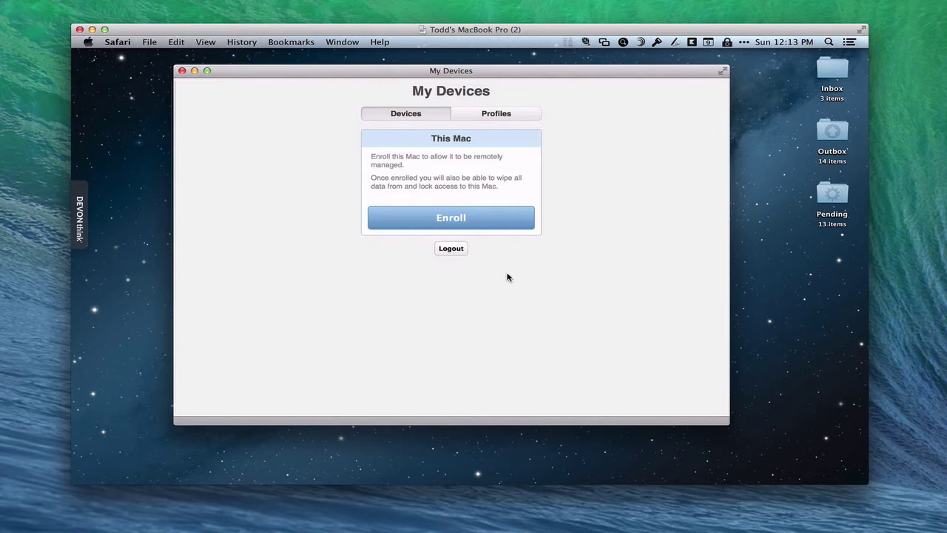
Review the contents of Settings for Everyone and the Trust Profile, then install the Trust Profile
{"action": "left_click", "coordinate": [498, 118]}
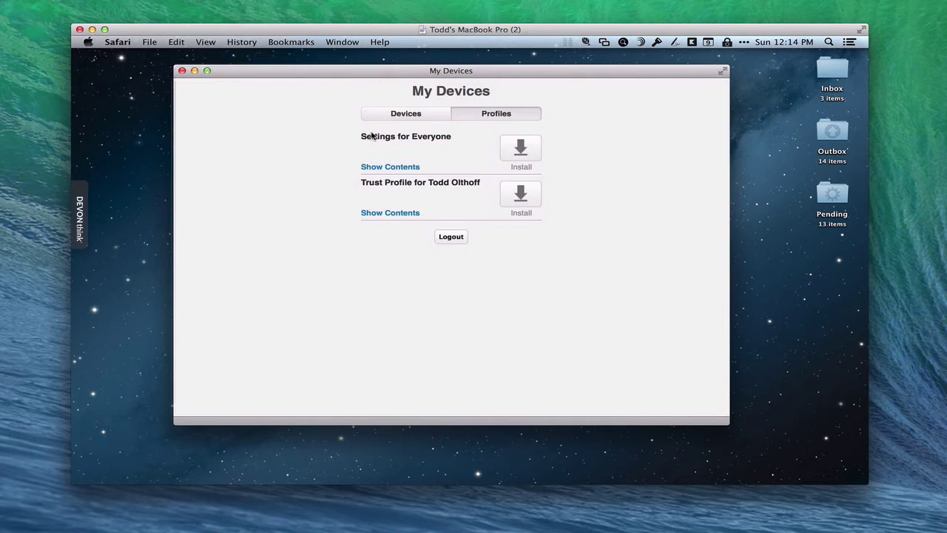
{"action": "left_click", "coordinate": [379, 169]}
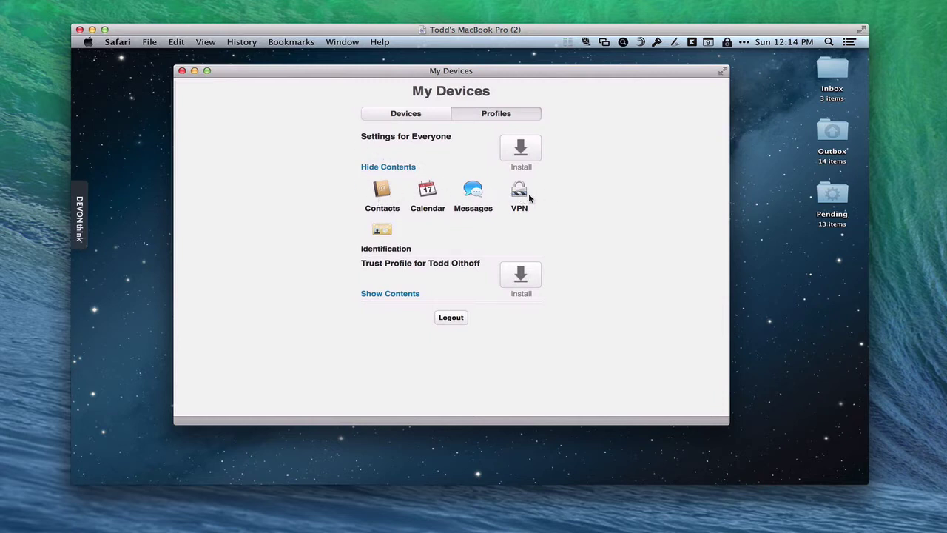
{"action": "left_click", "coordinate": [393, 296]}
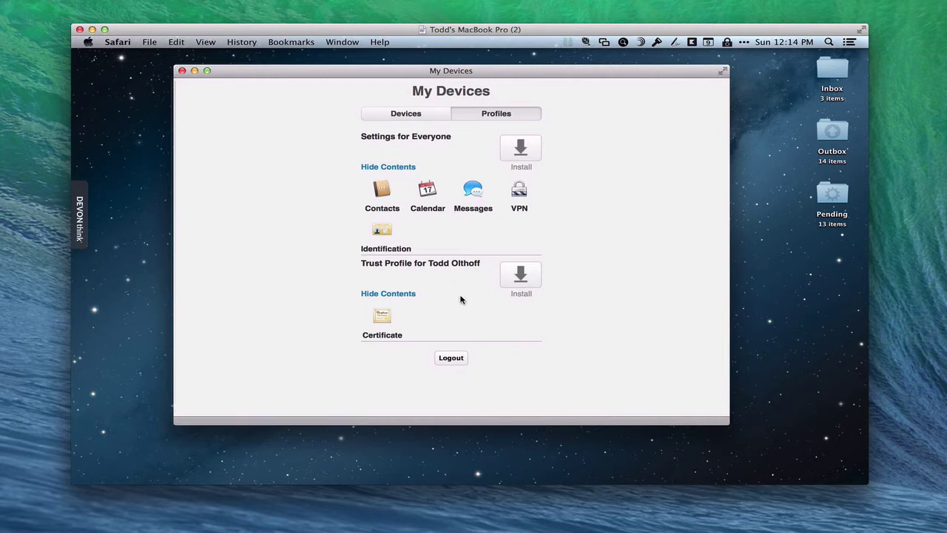
{"action": "left_click", "coordinate": [523, 279]}
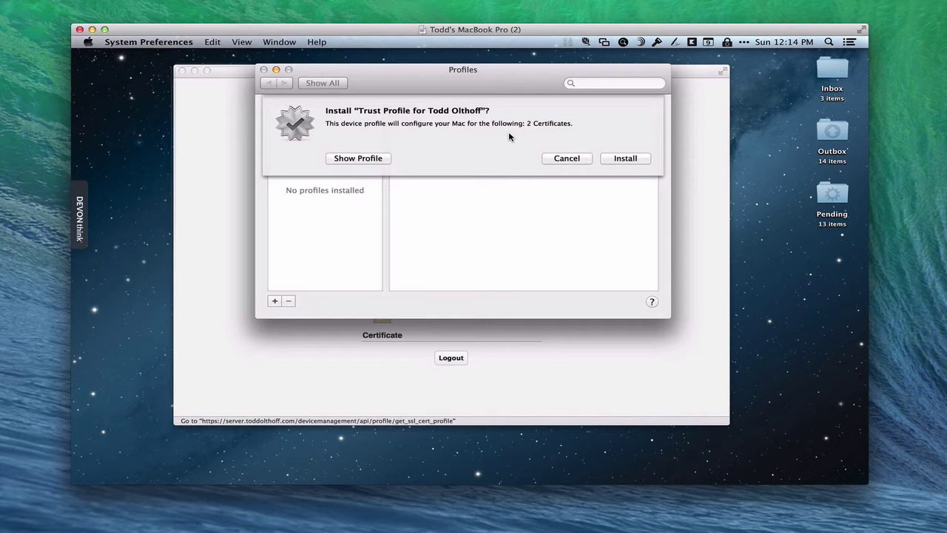
Install the trust profile with its 2 certificates, authorizing with the administrator password
{"action": "left_click", "coordinate": [361, 159]}
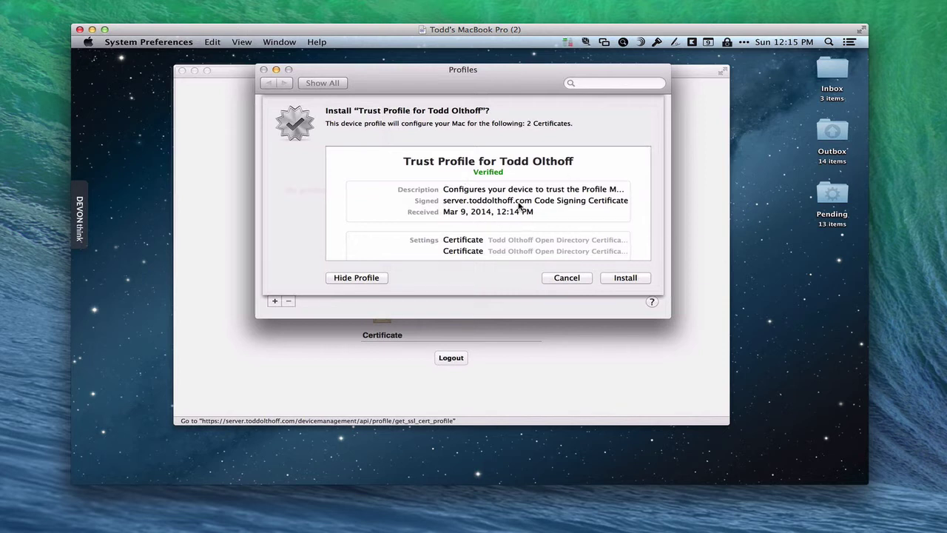
{"action": "left_click", "coordinate": [620, 279]}
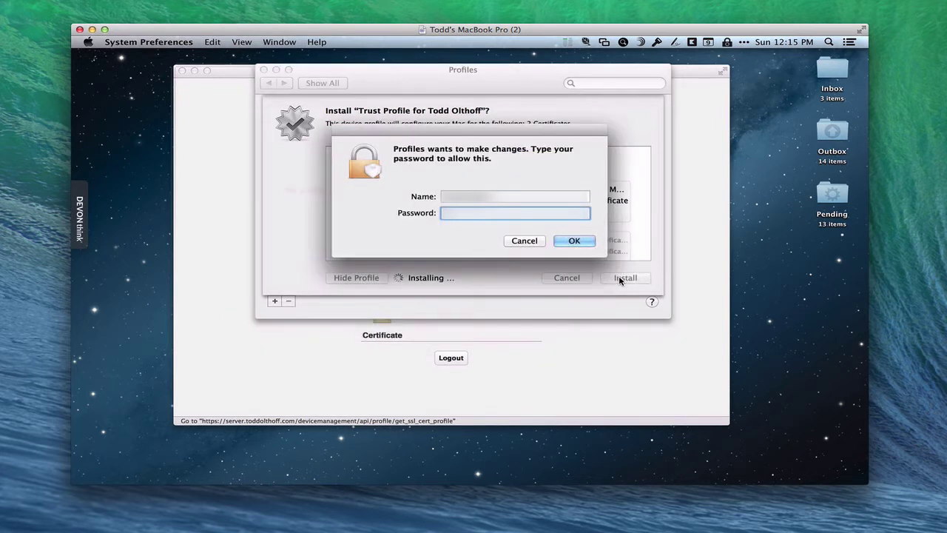
{"action": "type", "text": "********"}
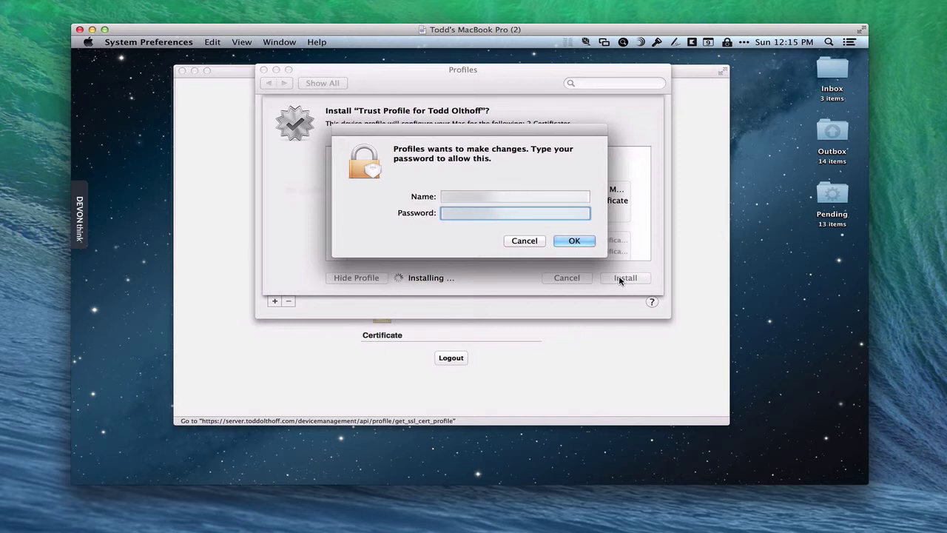
{"action": "key", "text": "Return"}
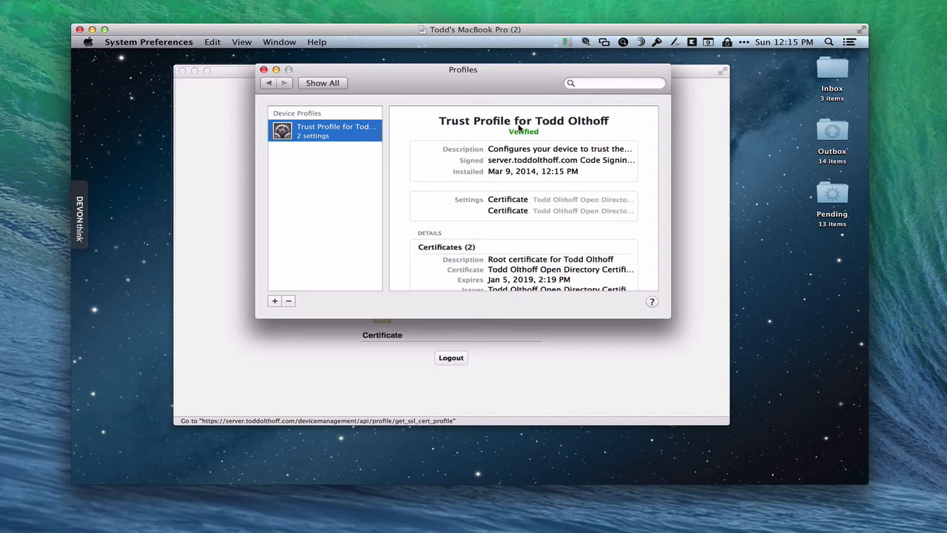
Check the verified trust profile in the Profiles pane, then minimize System Preferences
{"action": "left_click_drag", "start_coordinate": [495, 85], "coordinate": [496, 93]}
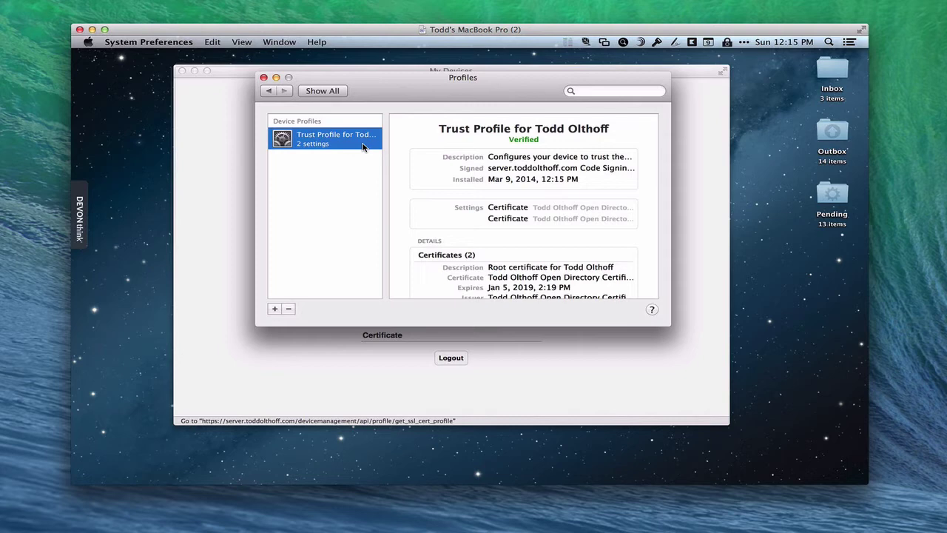
{"action": "left_click", "coordinate": [324, 91]}
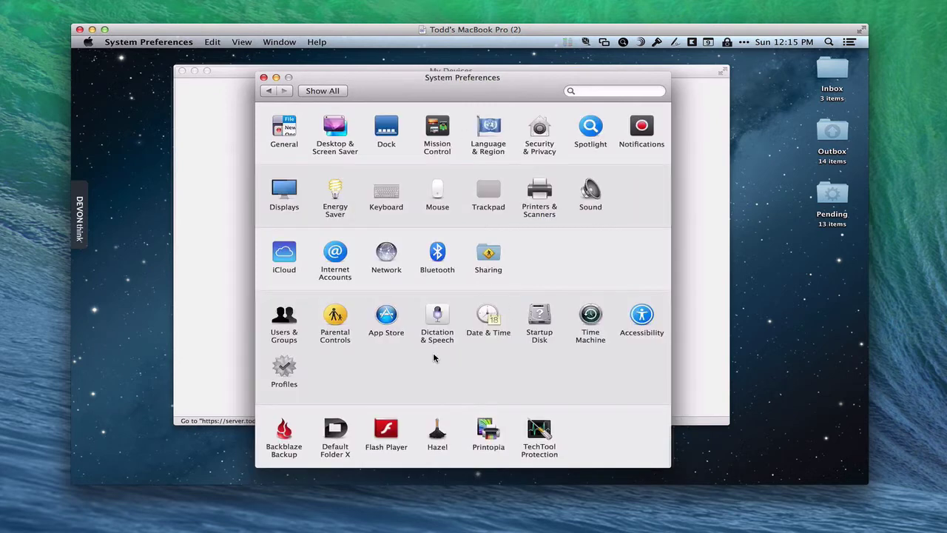
{"action": "left_click", "coordinate": [287, 368]}
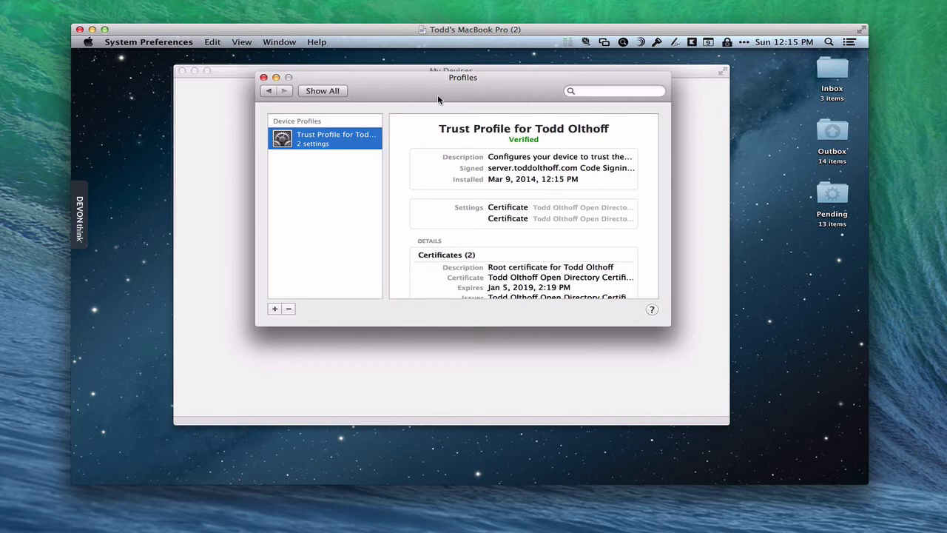
{"action": "left_click", "coordinate": [276, 78]}
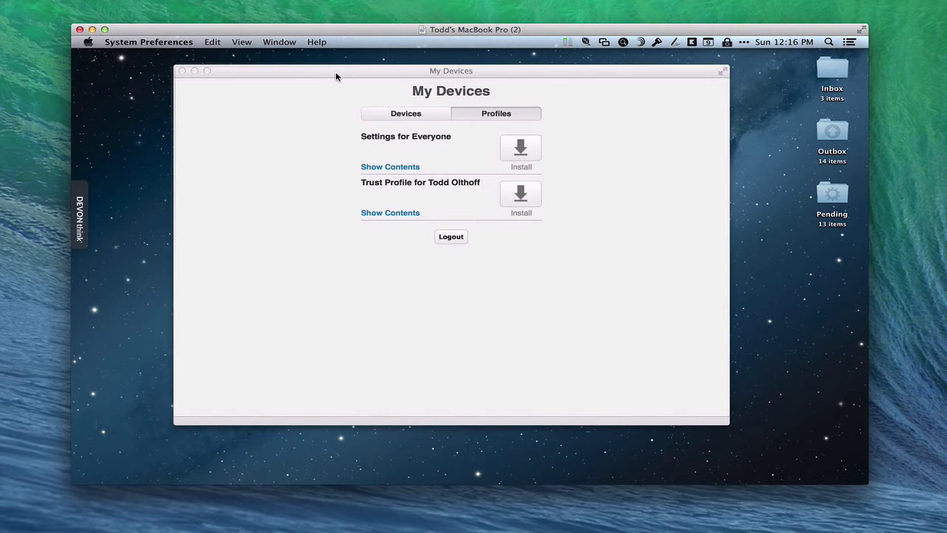
Enroll this Mac from the My Devices portal by installing the Remote Management profile
{"action": "left_click", "coordinate": [336, 77]}
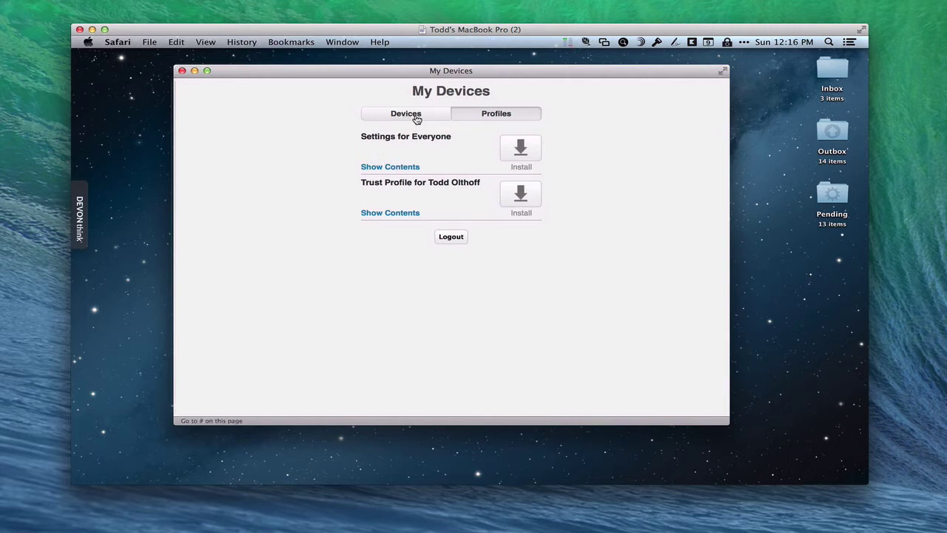
{"action": "left_click", "coordinate": [417, 120]}
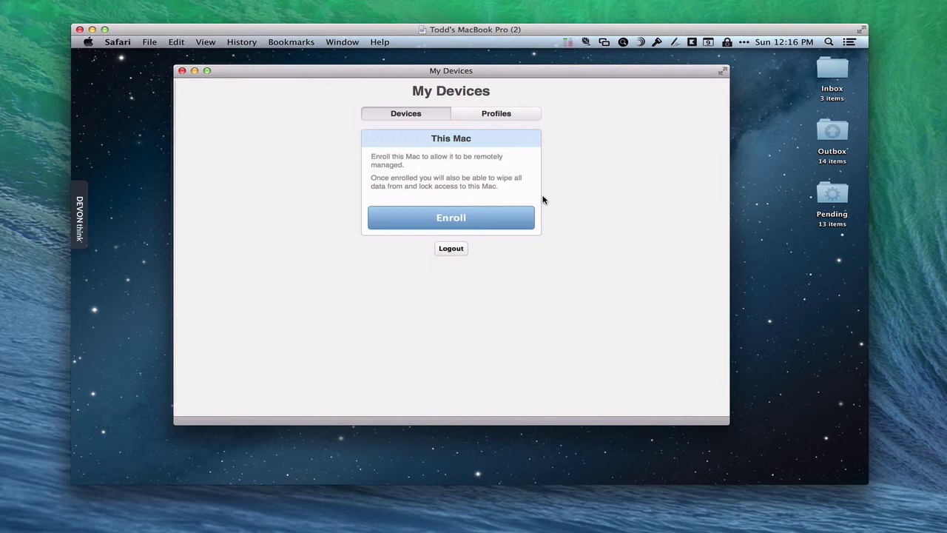
{"action": "left_click", "coordinate": [447, 224]}
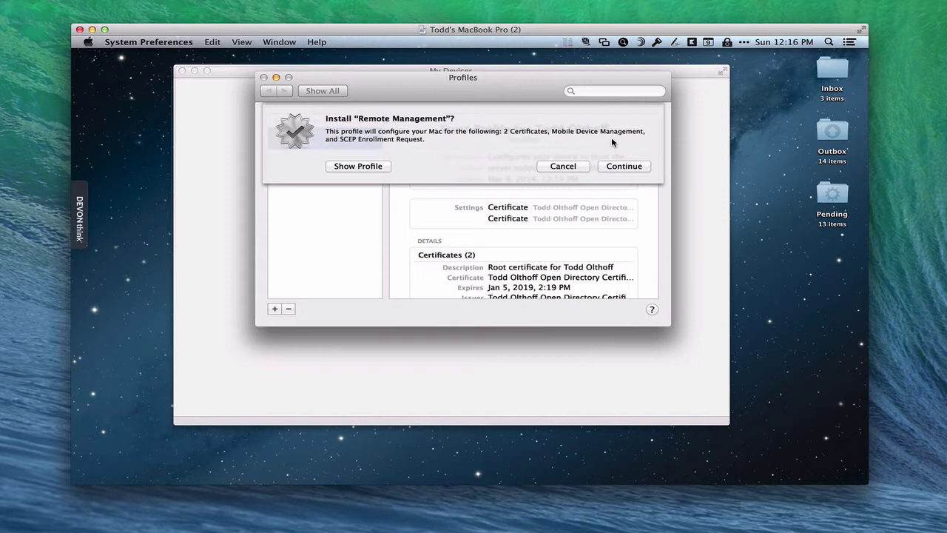
{"action": "left_click", "coordinate": [369, 166]}
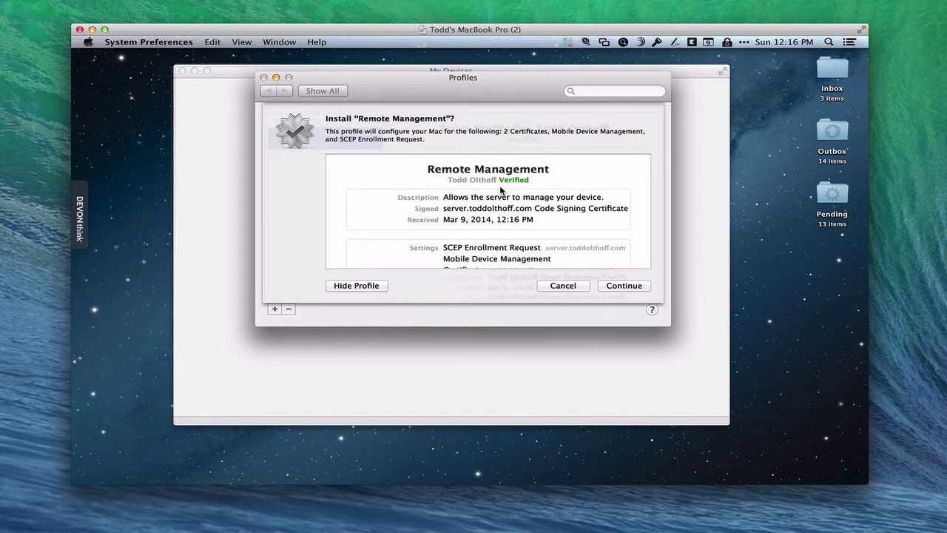
{"action": "left_click", "coordinate": [621, 287]}
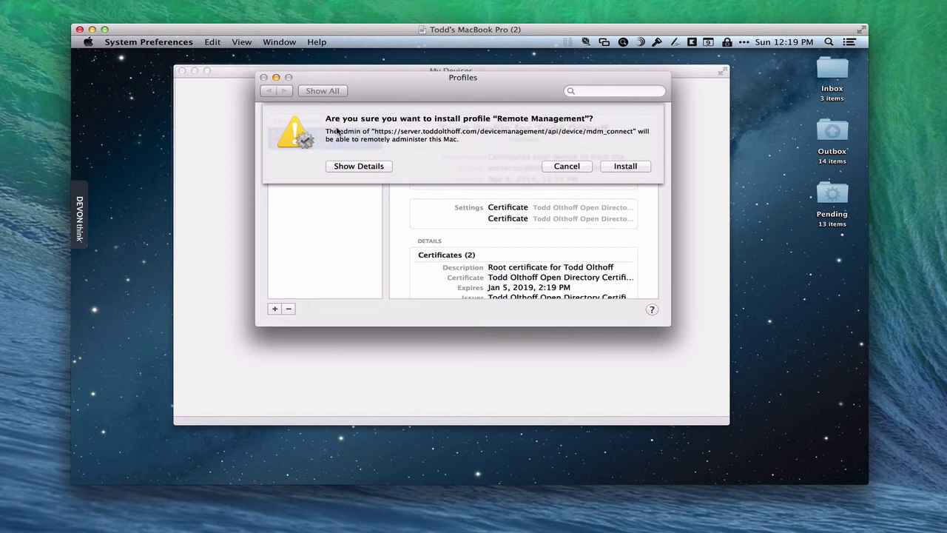
{"action": "left_click", "coordinate": [632, 168]}
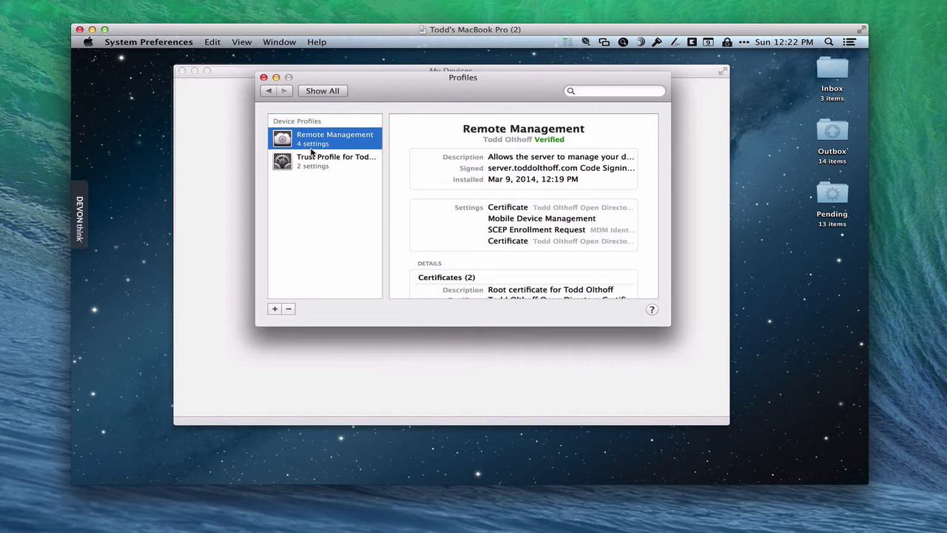
Scroll through the installed Remote Management profile's settings, including its two root certificates
{"action": "scroll", "coordinate": [470, 194], "scroll_direction": "down", "scroll_amount": 3}
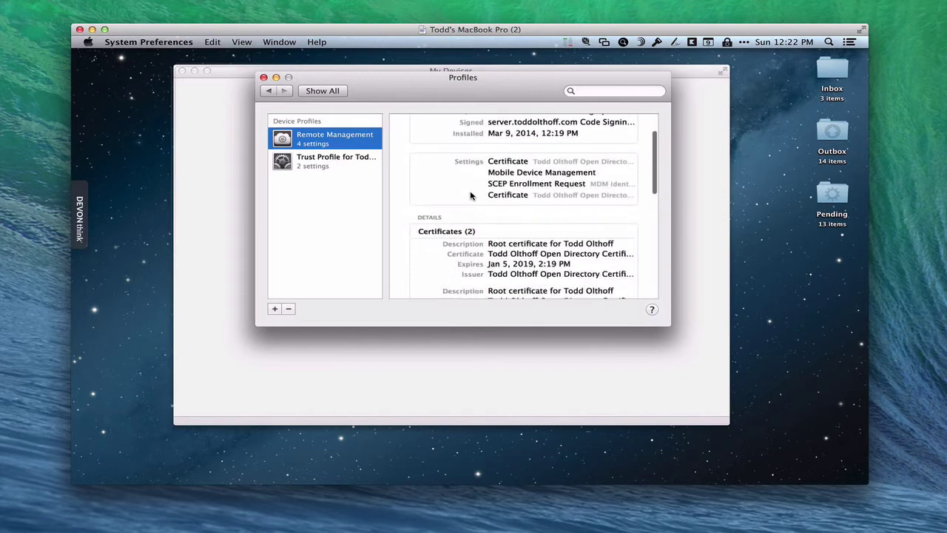
{"action": "scroll", "coordinate": [471, 194], "scroll_direction": "up", "scroll_amount": 2}
{"action": "scroll", "coordinate": [471, 194], "scroll_direction": "up", "scroll_amount": 2}
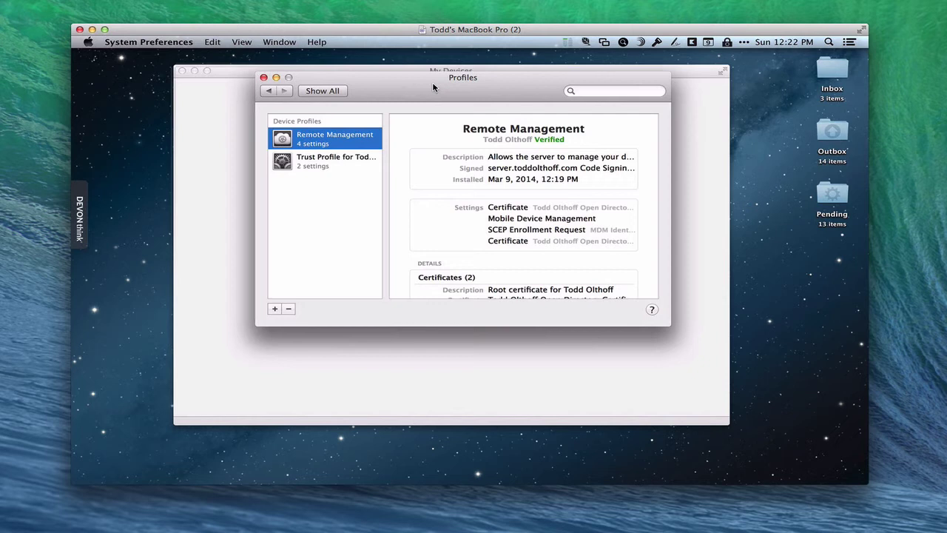
{"action": "left_click", "coordinate": [239, 72]}
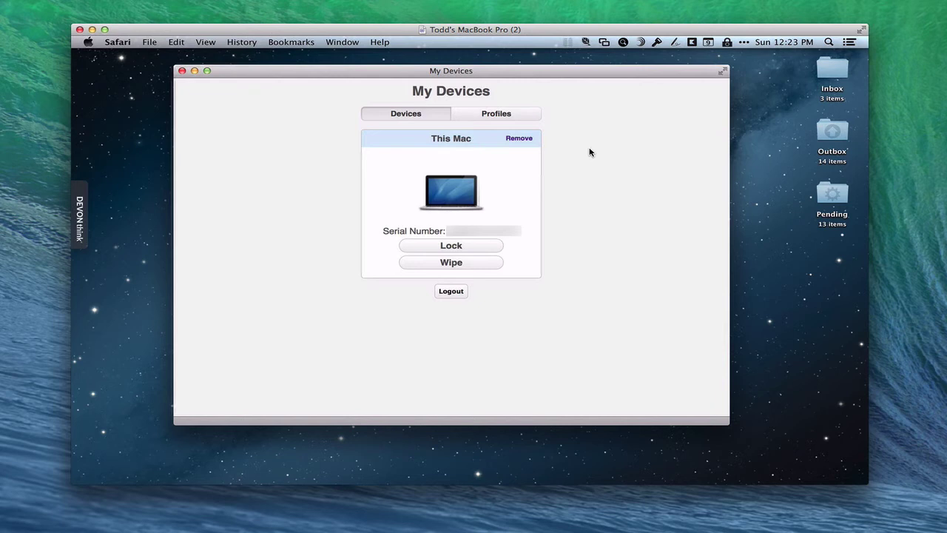
Show the contents of Settings for Everyone in the portal's Profiles list and start its install
{"action": "left_click", "coordinate": [505, 116]}
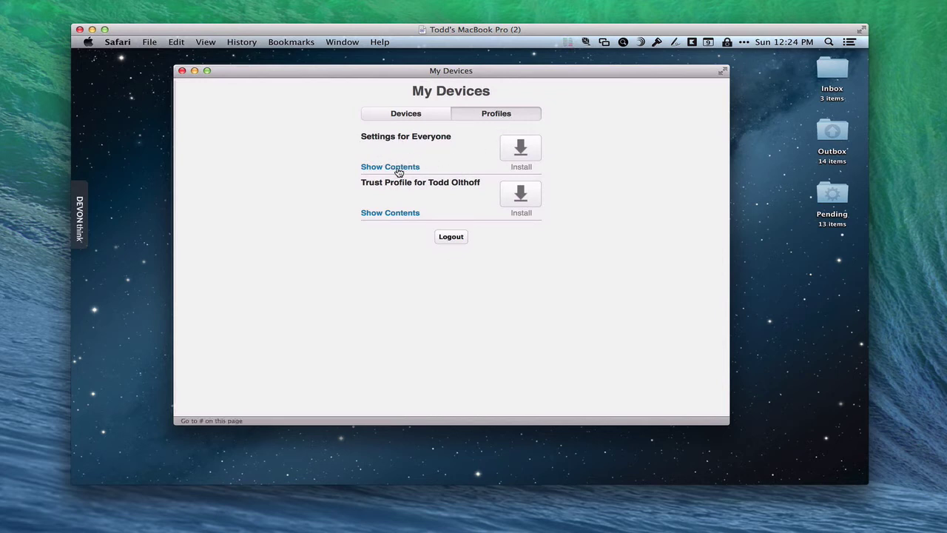
{"action": "left_click", "coordinate": [398, 169]}
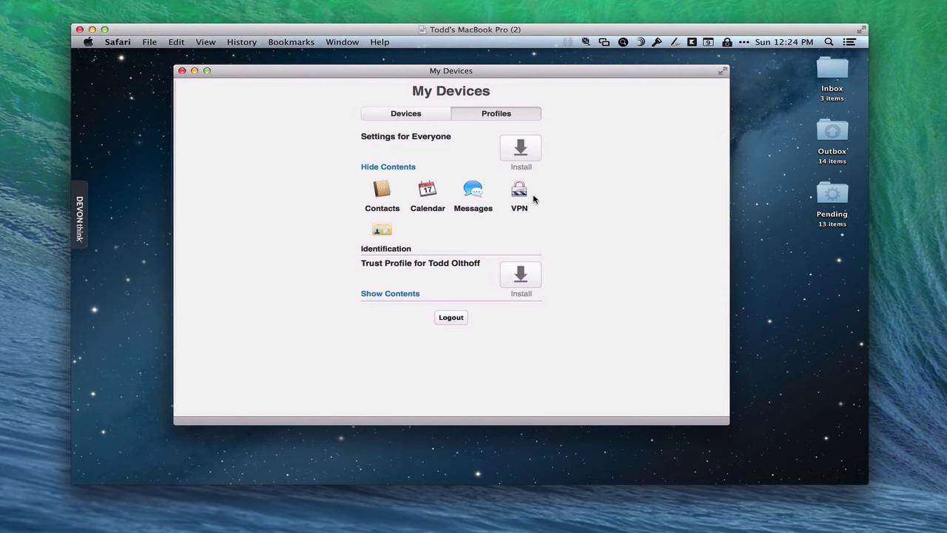
{"action": "left_click", "coordinate": [520, 150]}
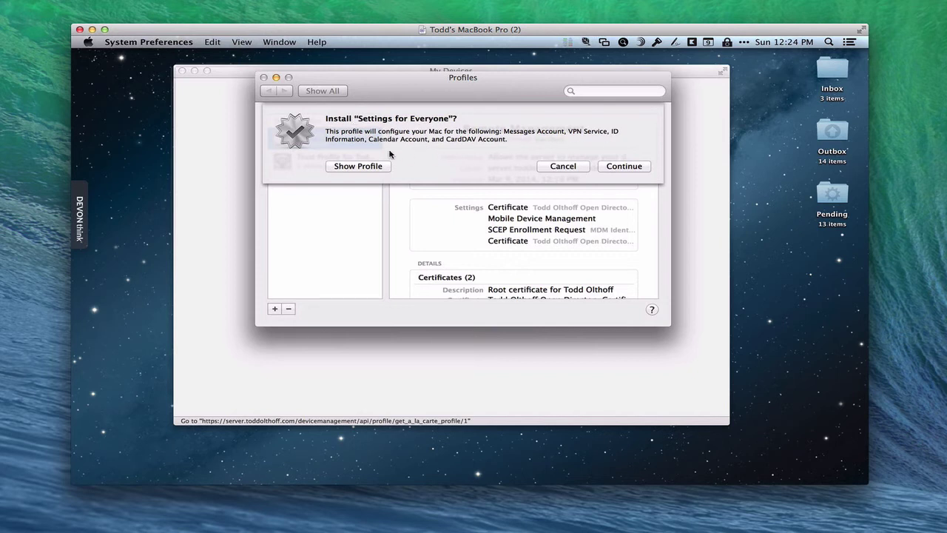
Install Settings for Everyone, entering the account password and e-mail address, then the administrator password
{"action": "left_click", "coordinate": [624, 166]}
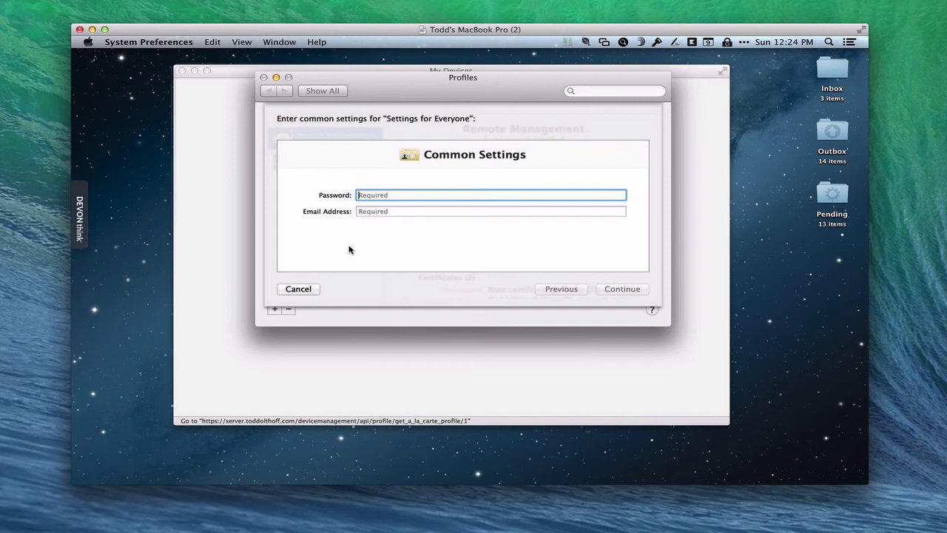
{"action": "type", "text": "••••••••••••"}
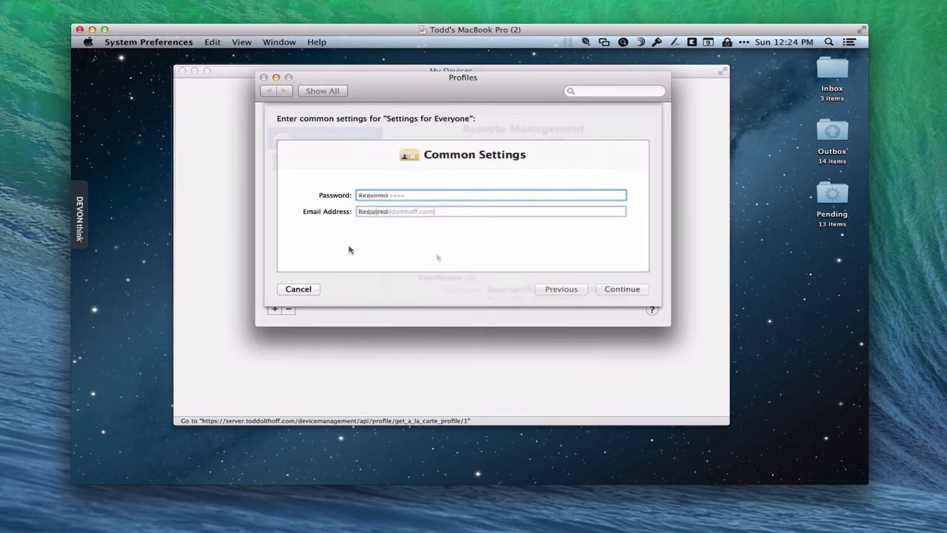
{"action": "key", "text": "Tab"}
{"action": "left_click", "coordinate": [621, 290]}
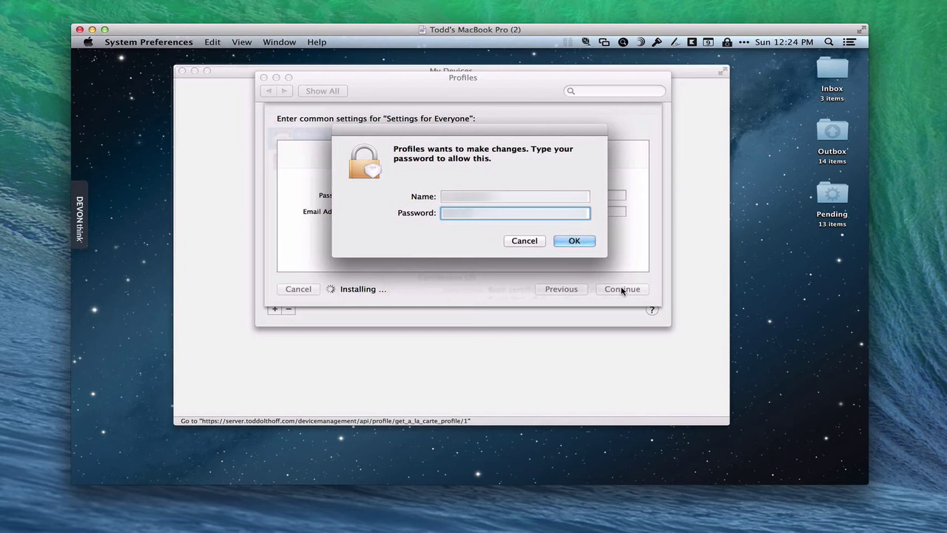
{"action": "type", "text": "********"}
{"action": "key", "text": "Return"}
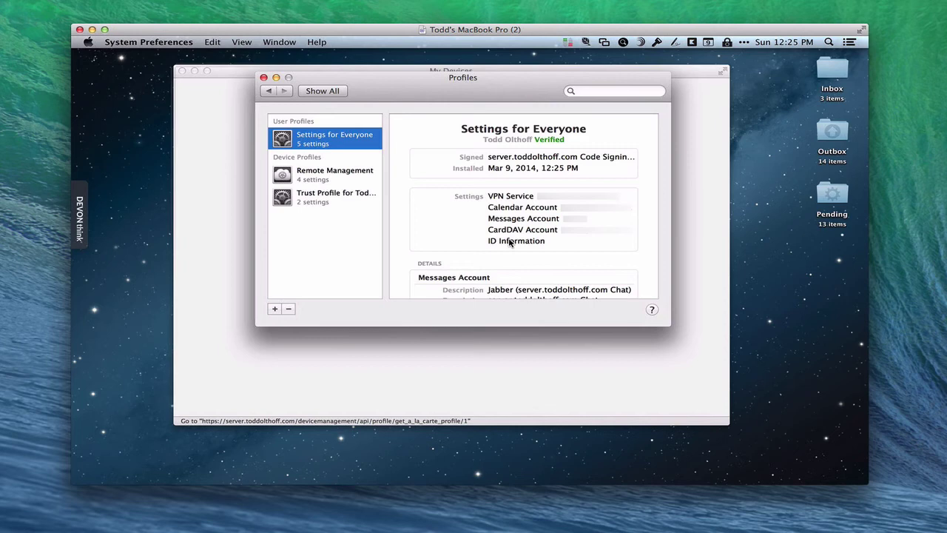
Open Network preferences and select the Home VPN service to check its server address
{"action": "left_click", "coordinate": [322, 91]}
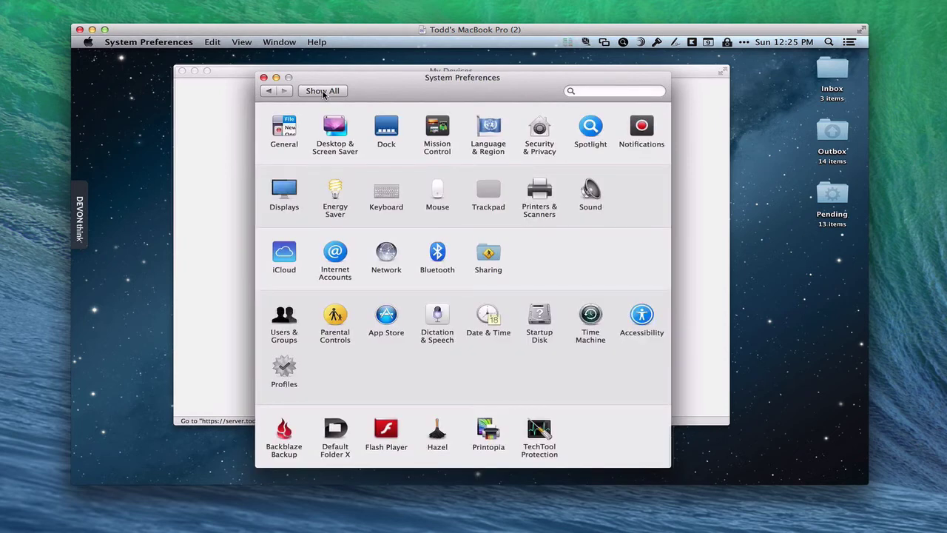
{"action": "left_click", "coordinate": [386, 256]}
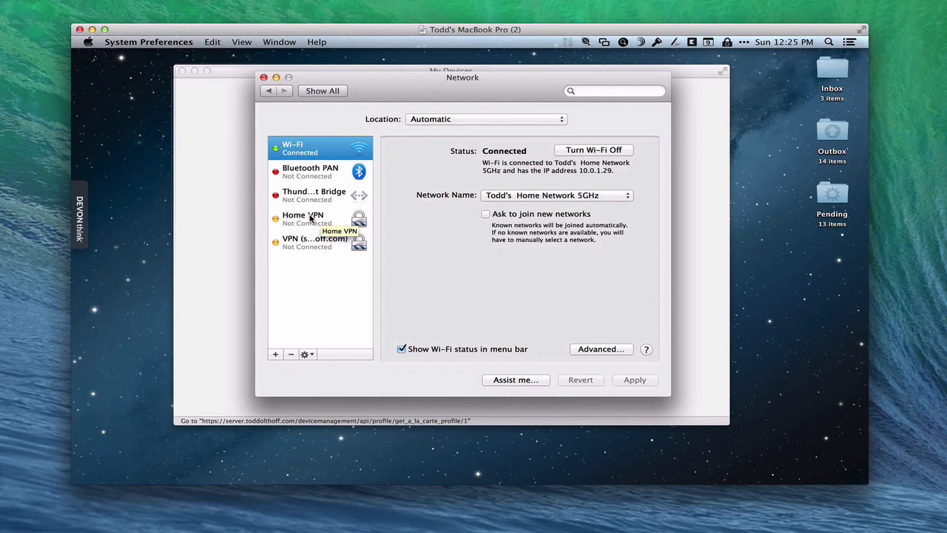
{"action": "left_click", "coordinate": [311, 217]}
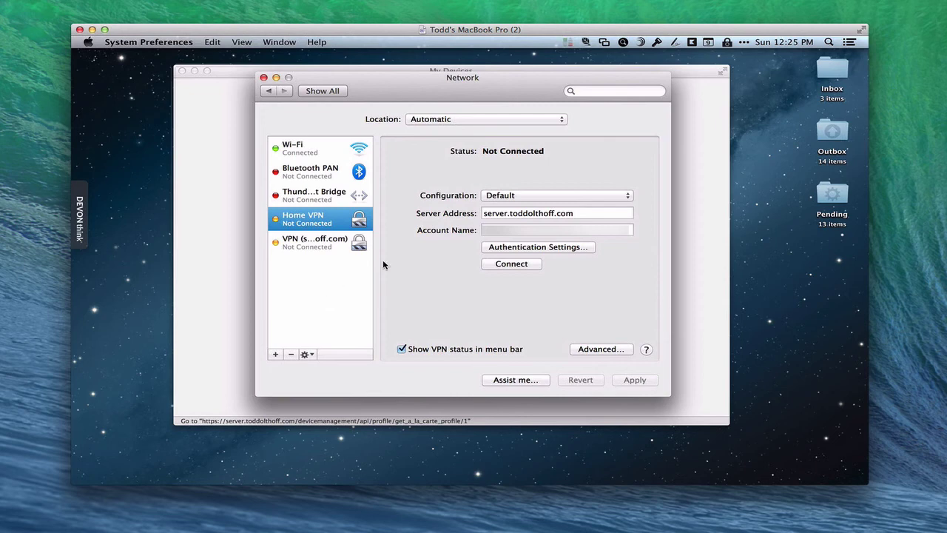
Return to all System Preferences panes, then show Profile Manager's Devices list with the enrolled MacBook Pro
{"action": "left_click", "coordinate": [318, 92]}
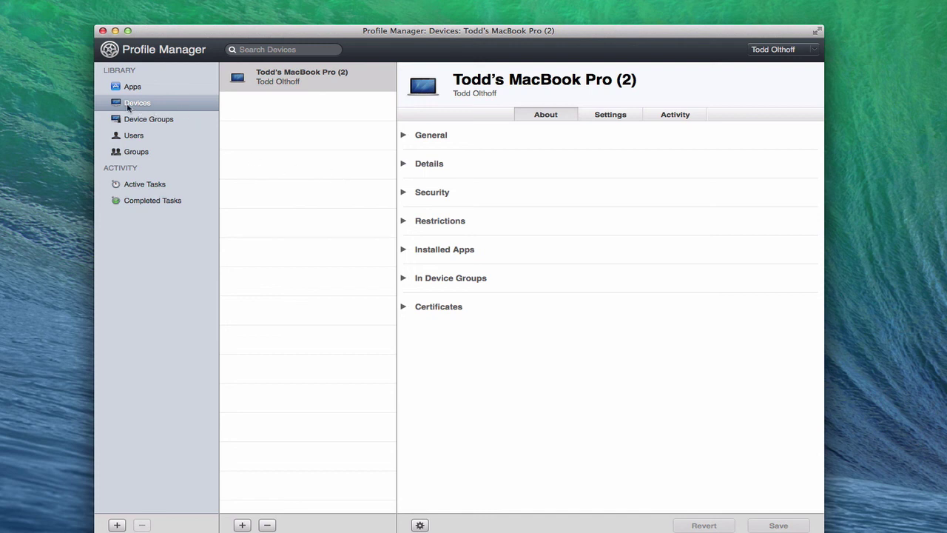
{"action": "left_click", "coordinate": [127, 108]}
{"action": "left_click", "coordinate": [115, 31]}
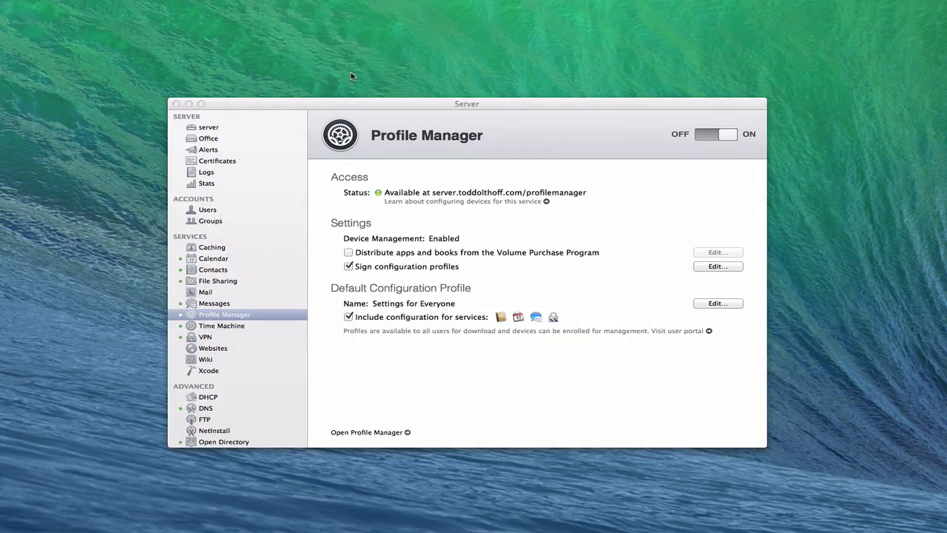